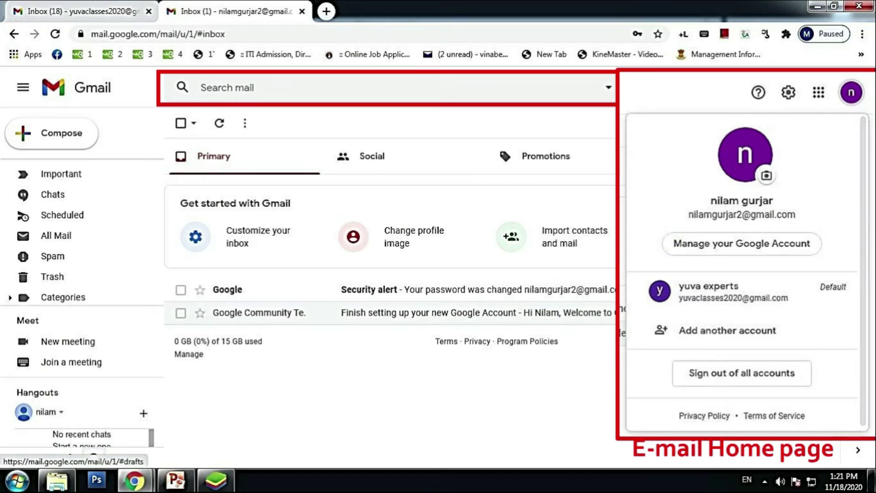
# Show the Google apps grid, then the Help and feedback menu
pyautogui.click(818, 92)
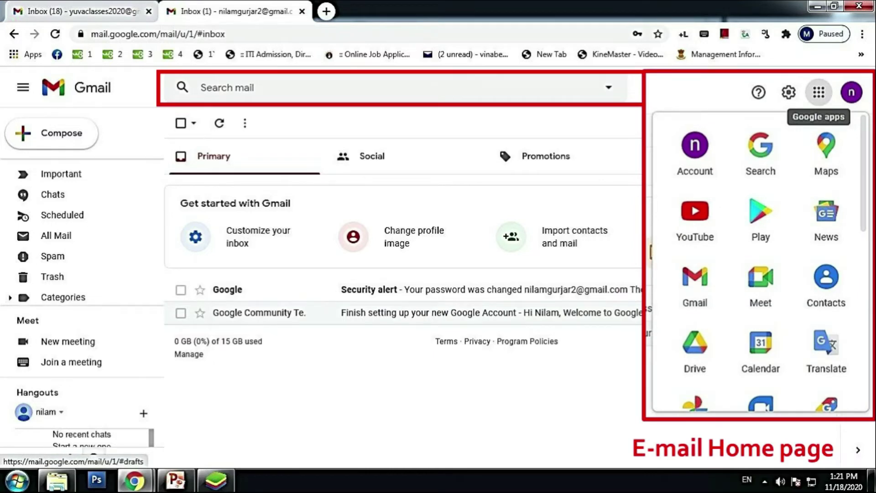
pyautogui.click(788, 92)
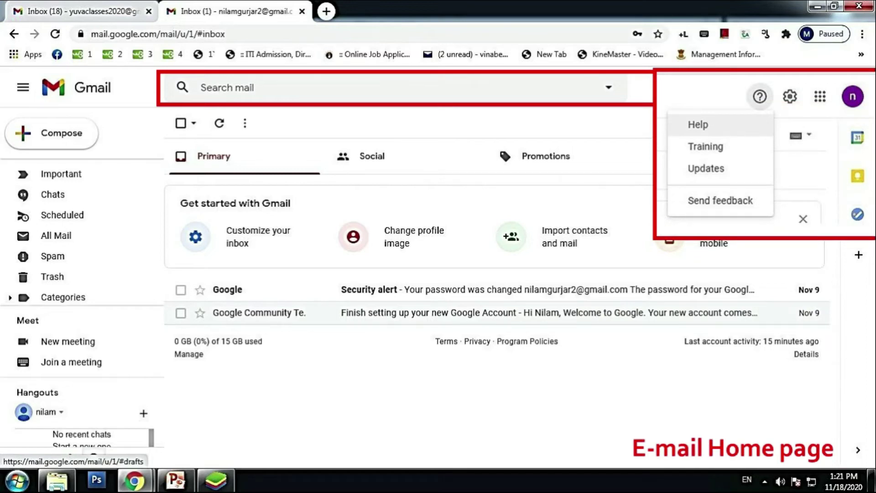
# Activate the Search mail bar so it suggests two recent contacts
pyautogui.click(274, 88)
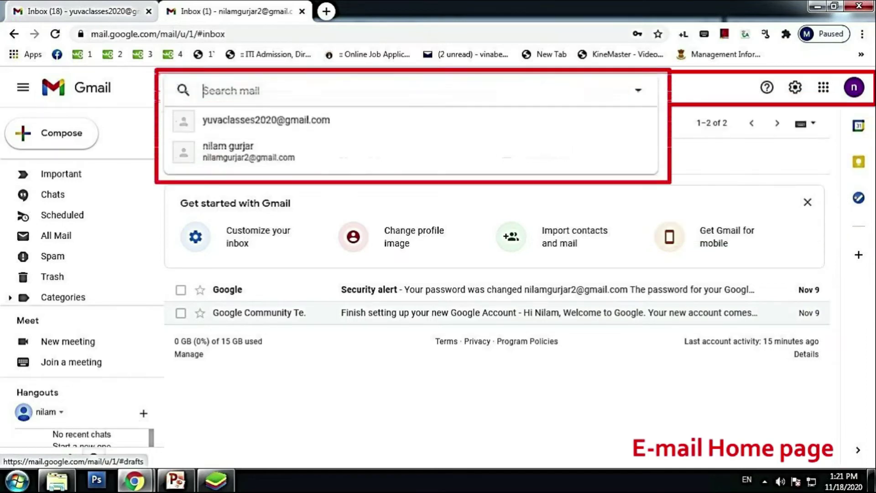